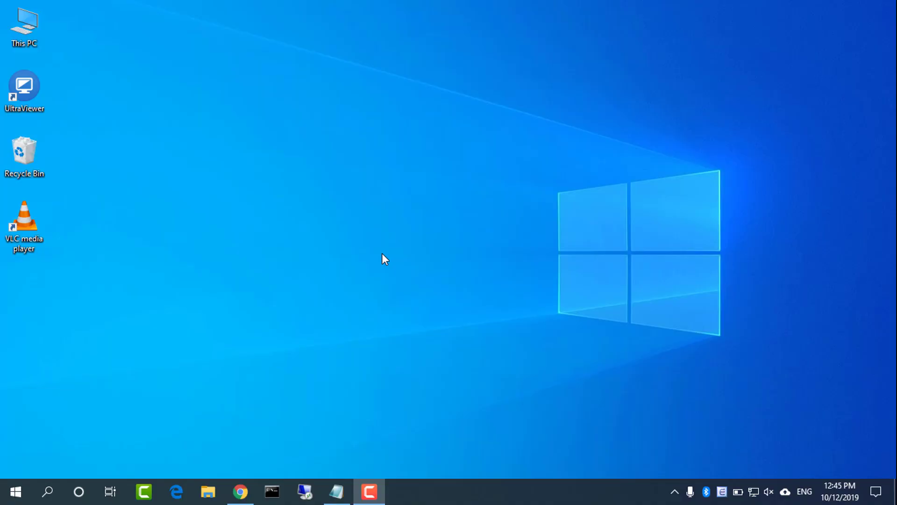
Run ipconfig in Command Prompt and select the default gateway address 192.168.0.1.
click(272, 491)
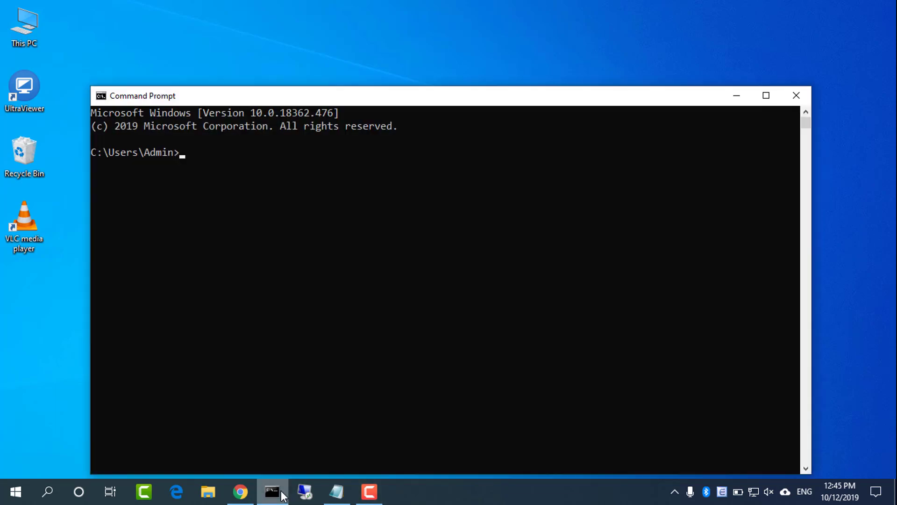
text(ipconfig)
key(Return)
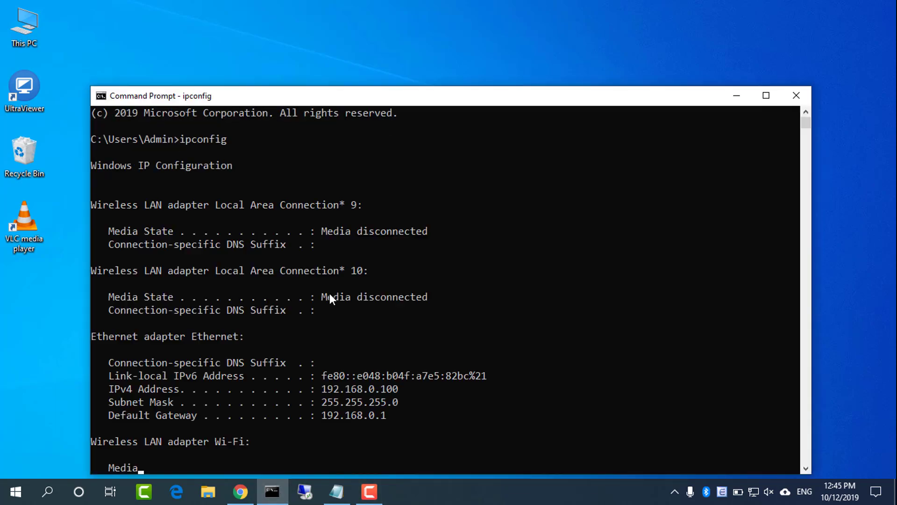
double_click(353, 377)
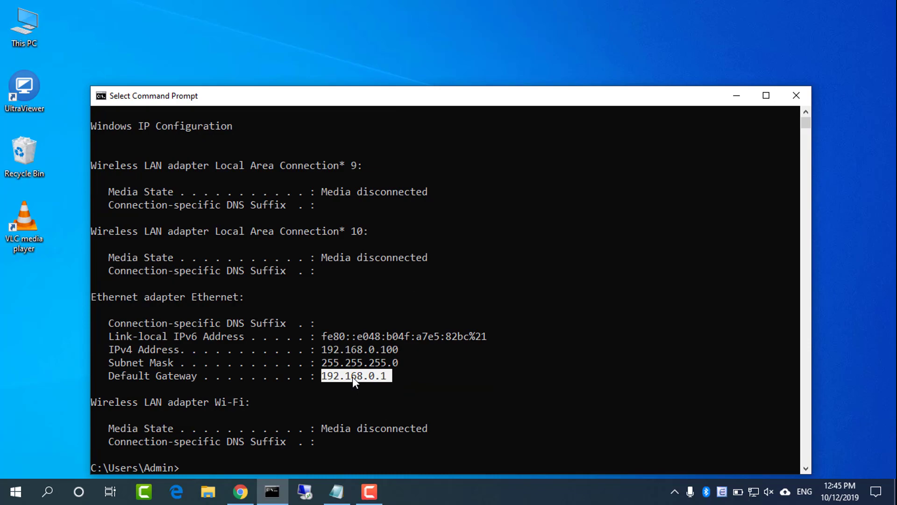
Hide Command Prompt, browse to 192.168.0.1 in Chrome and log in with the admin credentials.
click(737, 98)
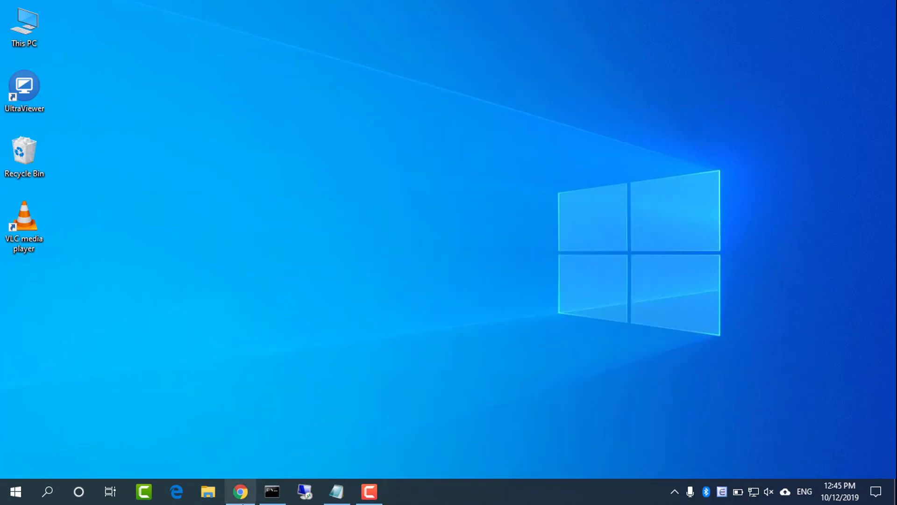
click(242, 496)
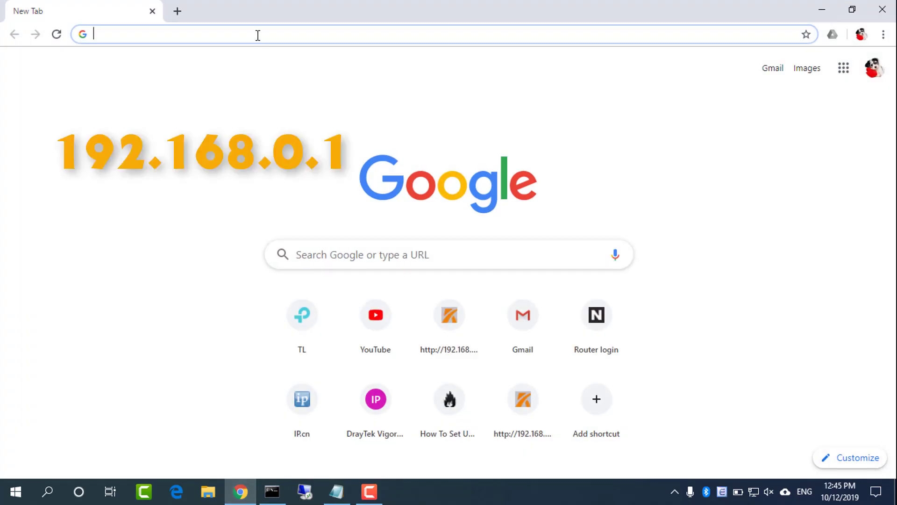
text(192.168.0)
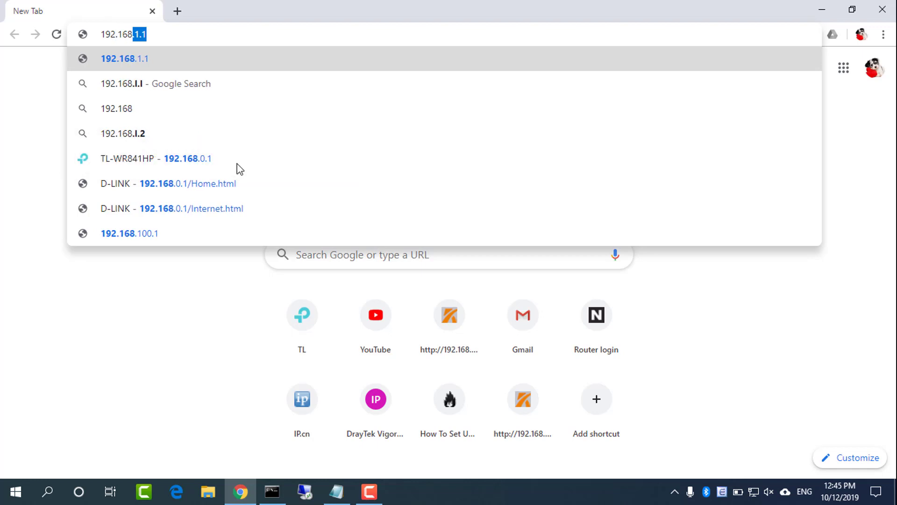
text(.1)
key(Return)
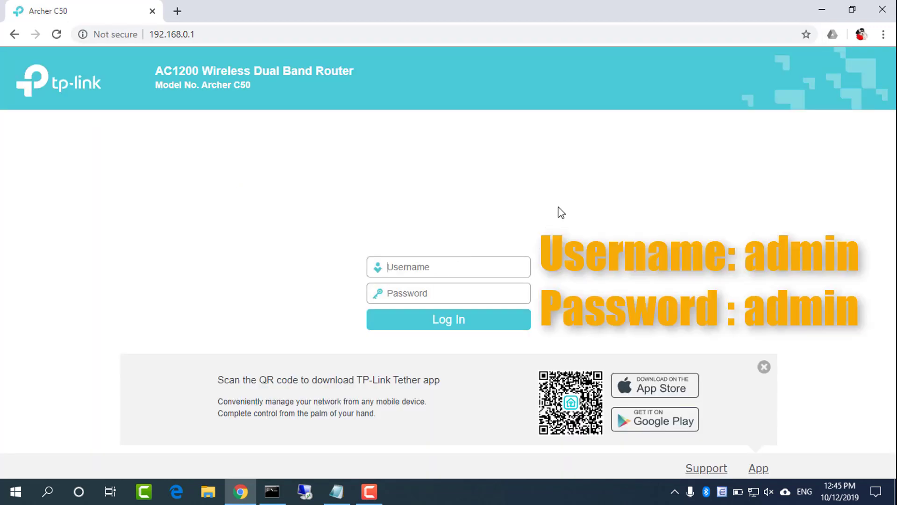
text(admin)
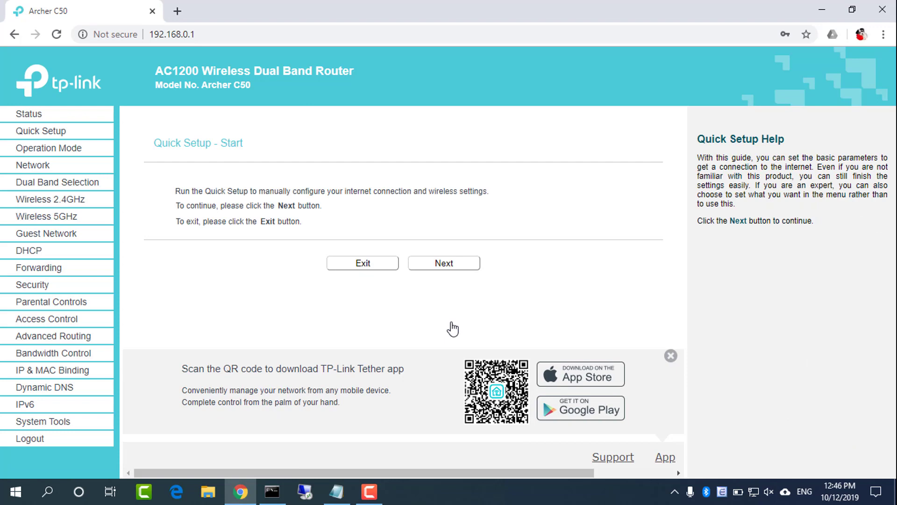
Confirm Wireless Router mode, then rename the 2.4GHz network to TP-Link and save.
click(76, 148)
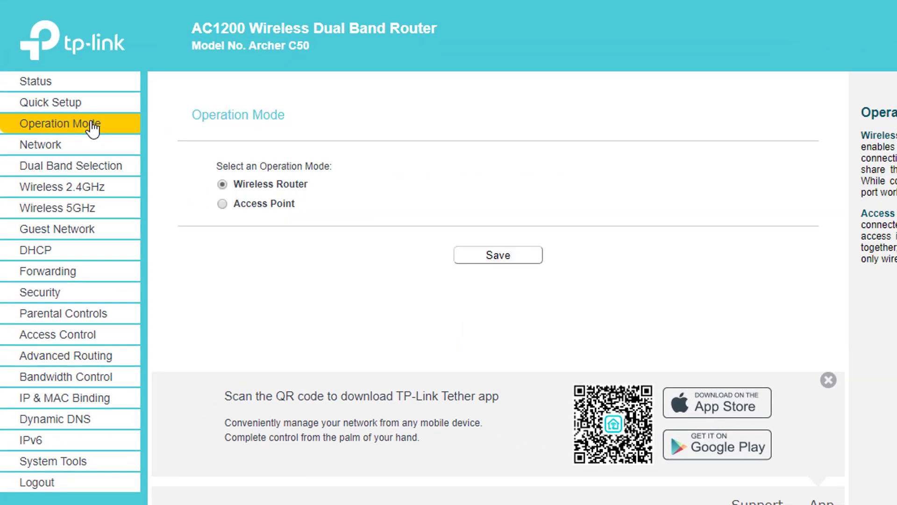
triple_click(251, 183)
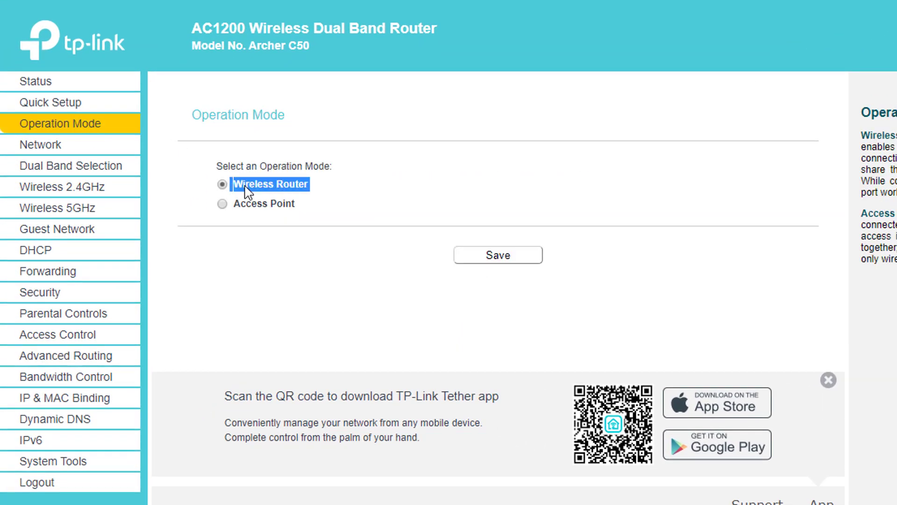
click(85, 194)
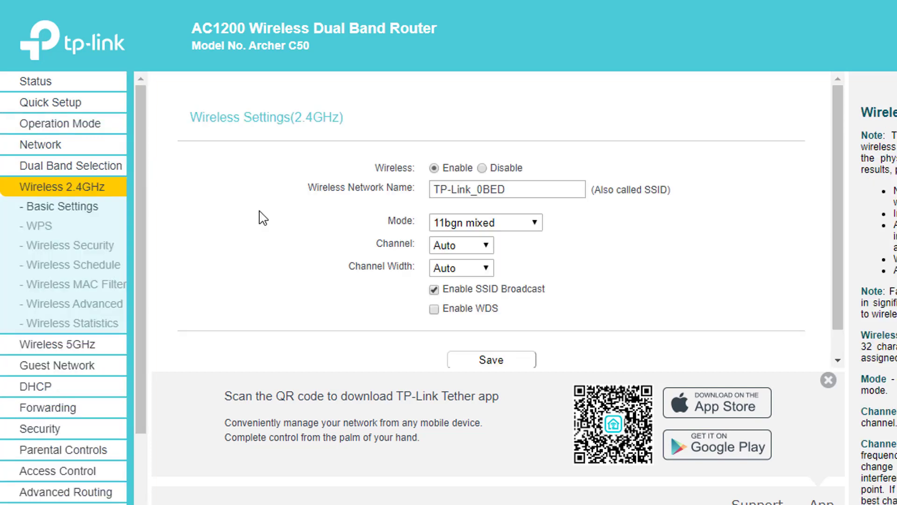
click(527, 191)
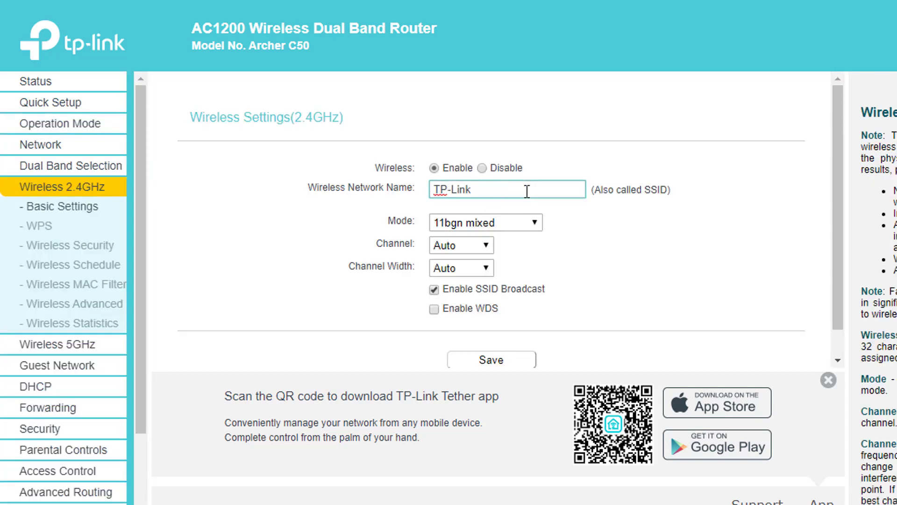
drag(527, 191, 414, 192)
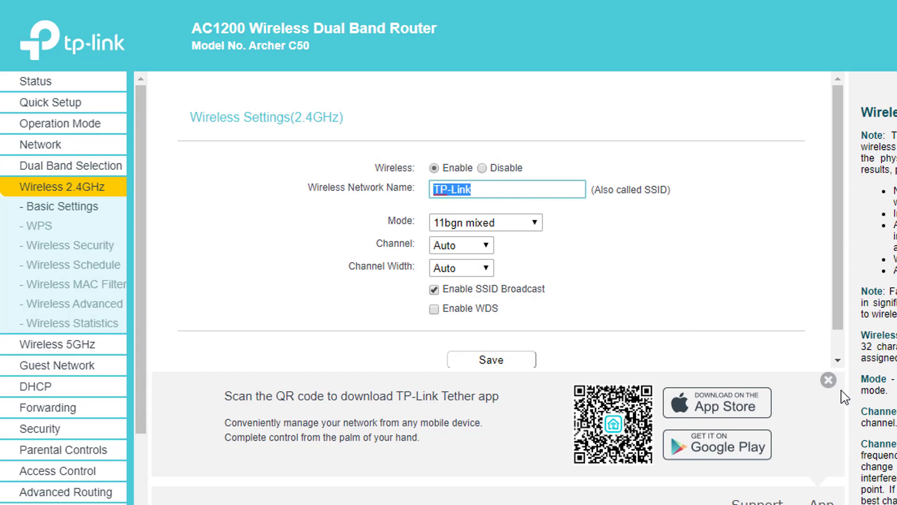
click(828, 380)
click(510, 364)
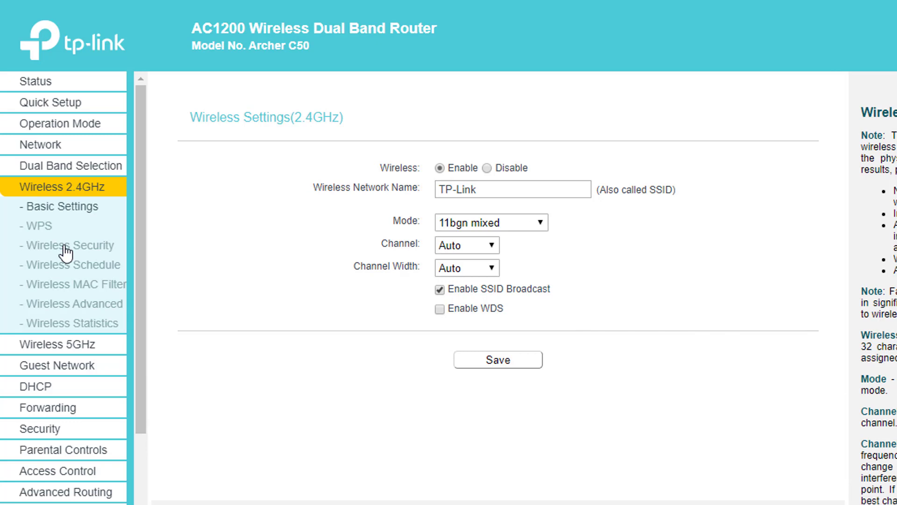
Set and save a new WPA/WPA2-Personal password for the 2.4GHz network.
click(93, 248)
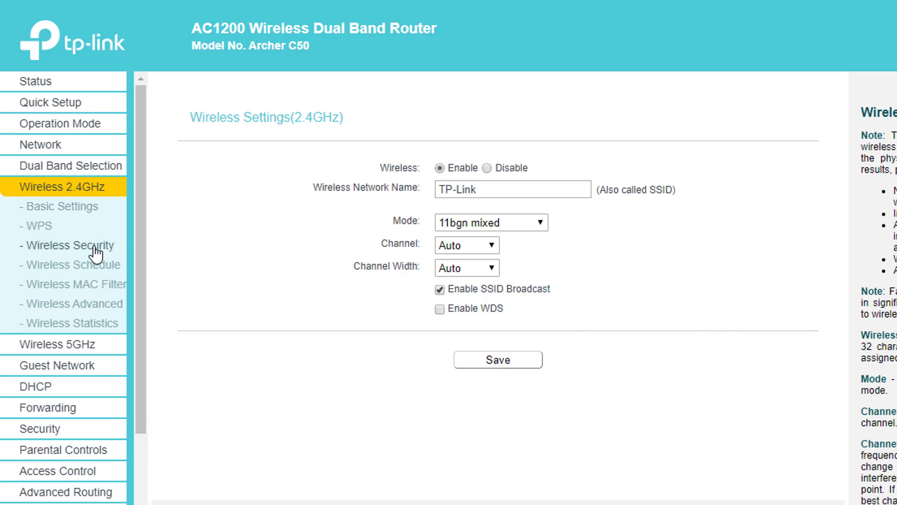
drag(233, 239, 418, 245)
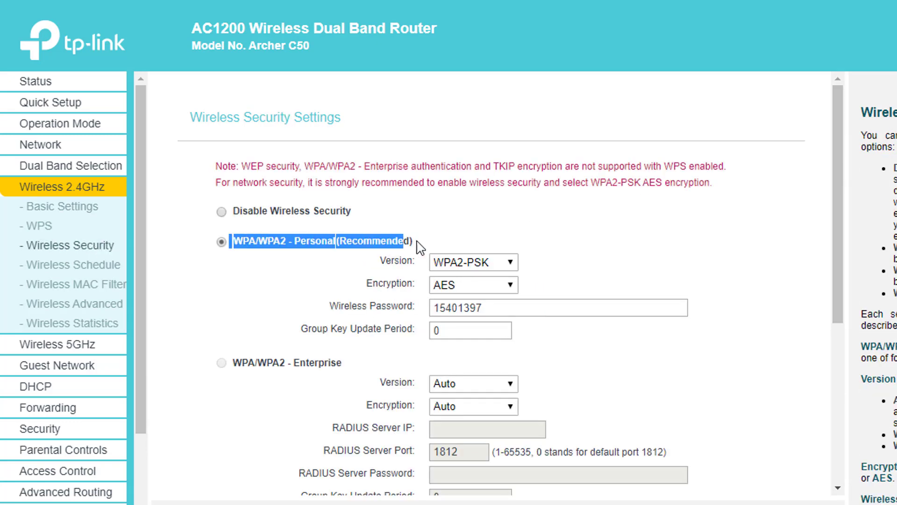
click(498, 304)
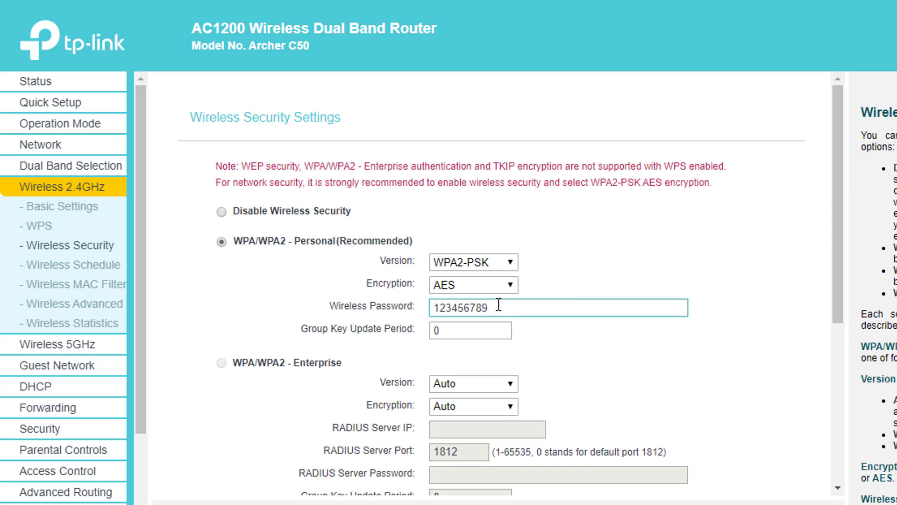
drag(493, 309, 345, 310)
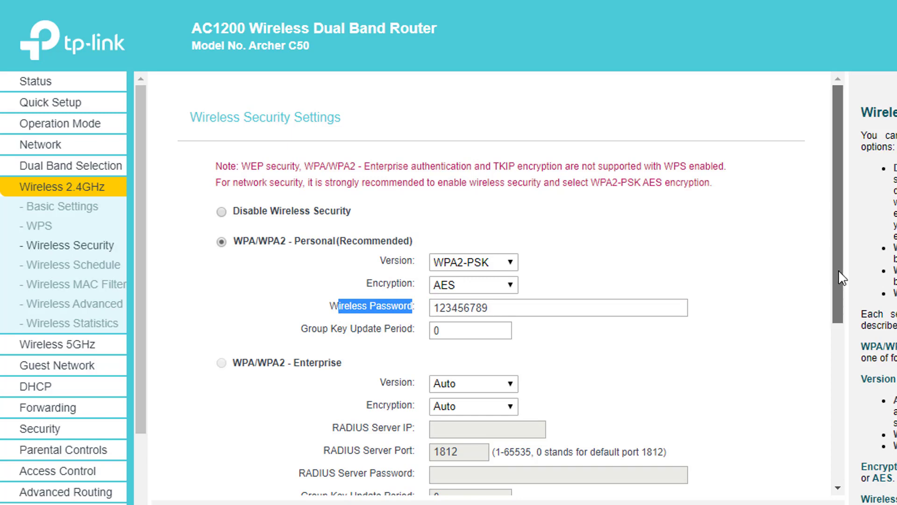
drag(842, 274, 835, 465)
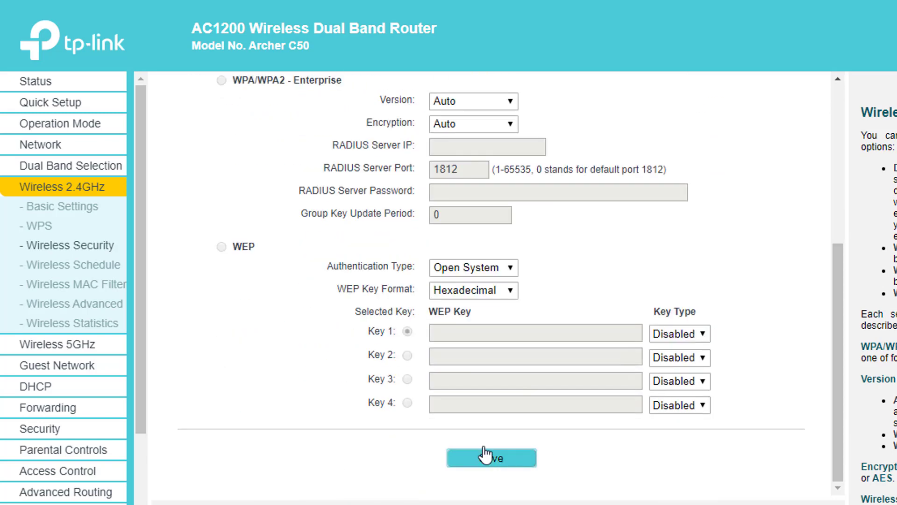
click(89, 347)
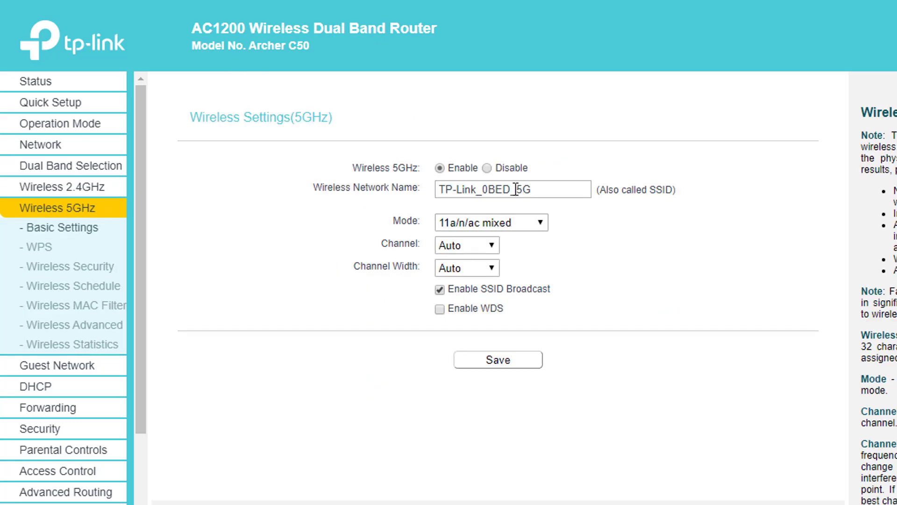
Rename the 5GHz network to TP-Link_5G and save it.
click(516, 189)
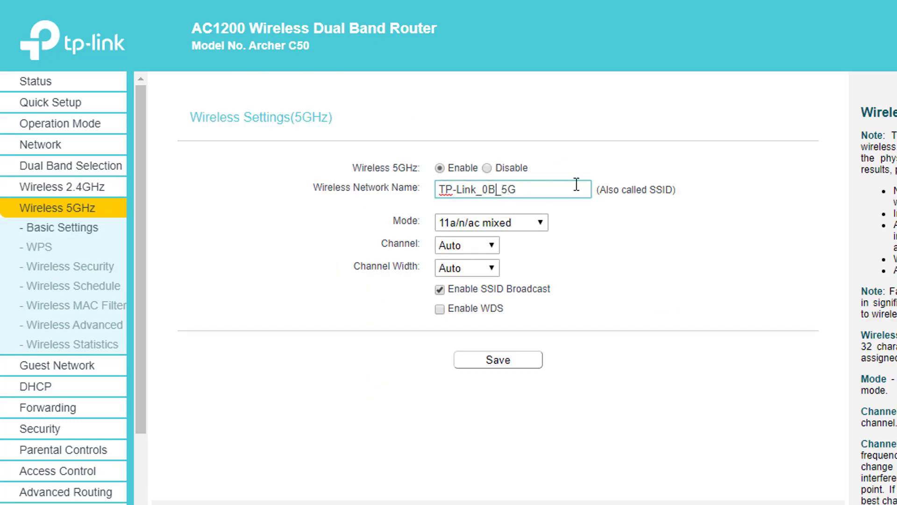
drag(553, 198, 317, 199)
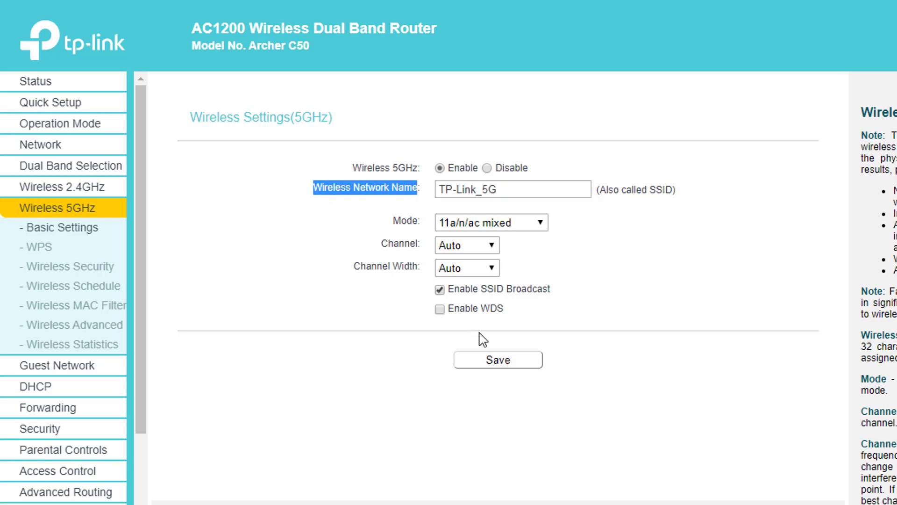
click(498, 360)
Replace the 5GHz WPA/WPA2-Personal wireless password and save it.
click(59, 270)
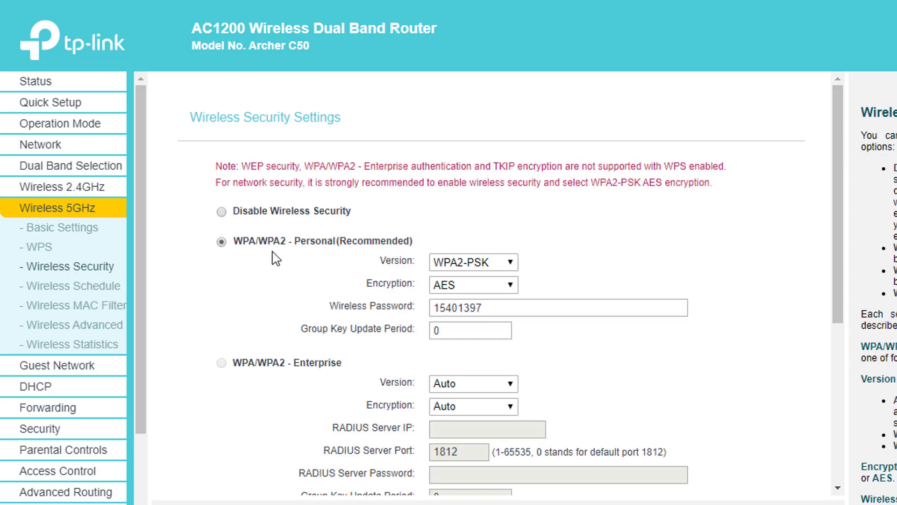
drag(261, 245, 395, 253)
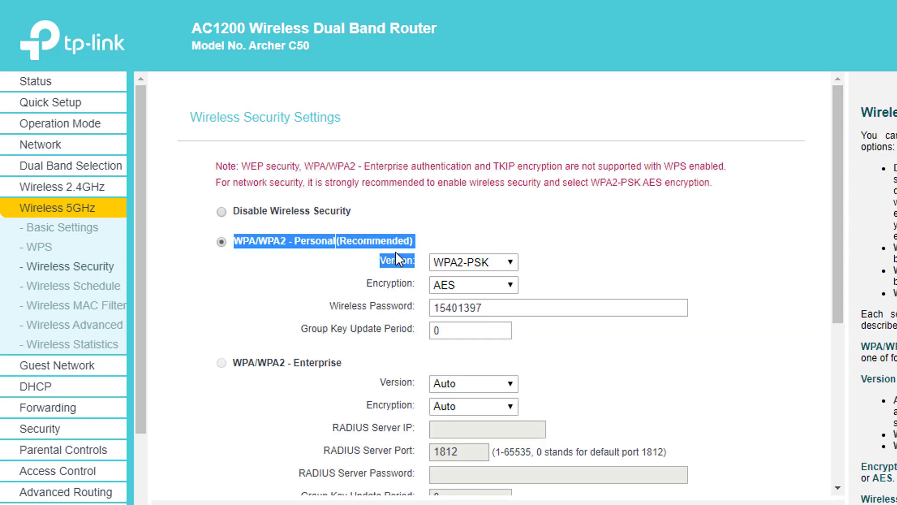
double_click(492, 312)
text(123456789)
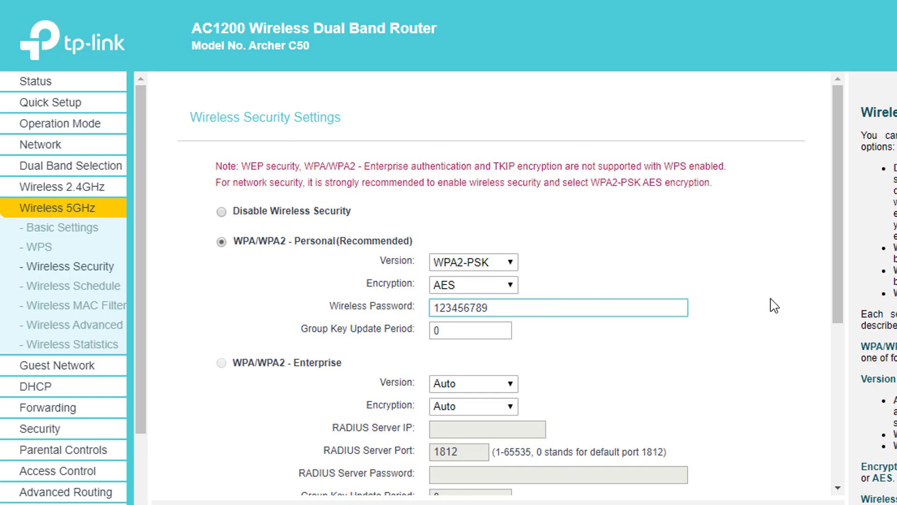
scroll(829, 268, down, 6)
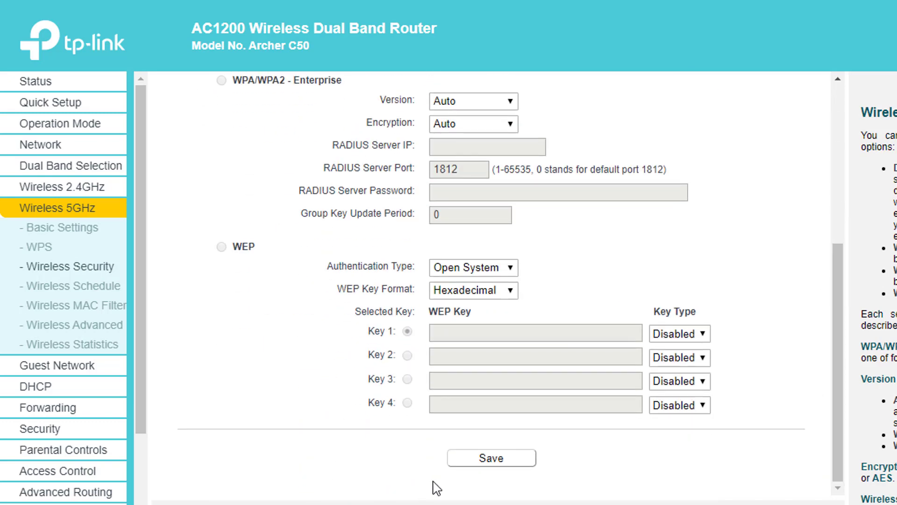
click(492, 460)
Open Network > LAN and select the LAN IP address 192.168.0.1.
click(52, 148)
click(51, 186)
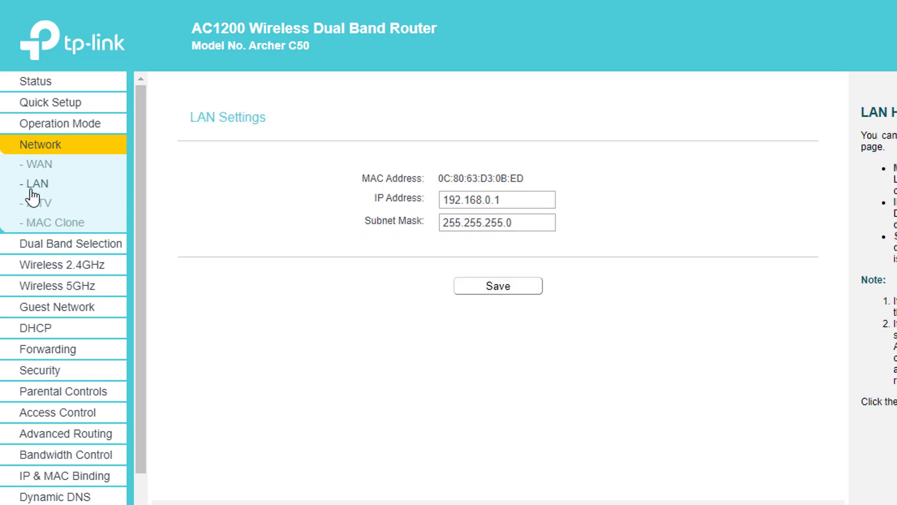
drag(519, 200, 423, 202)
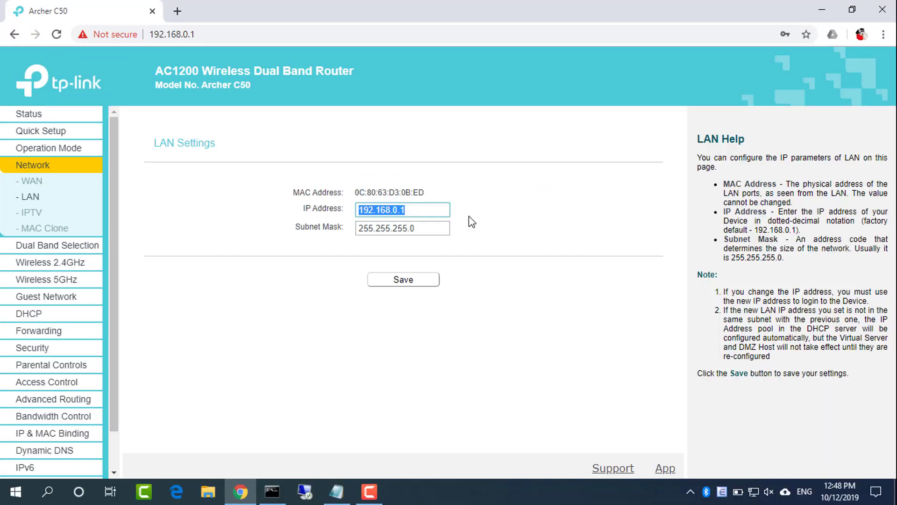
Minimize Chrome and bring up the Notepad notes on the router settings.
click(822, 10)
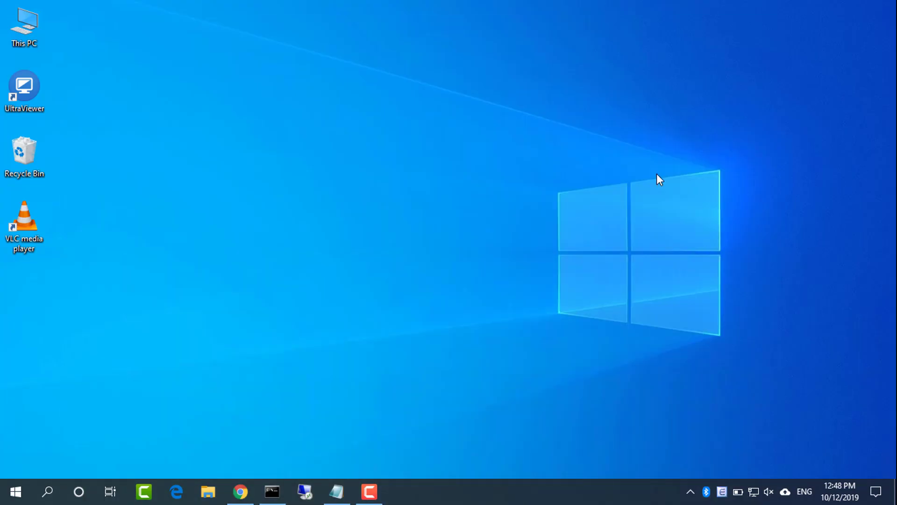
click(336, 491)
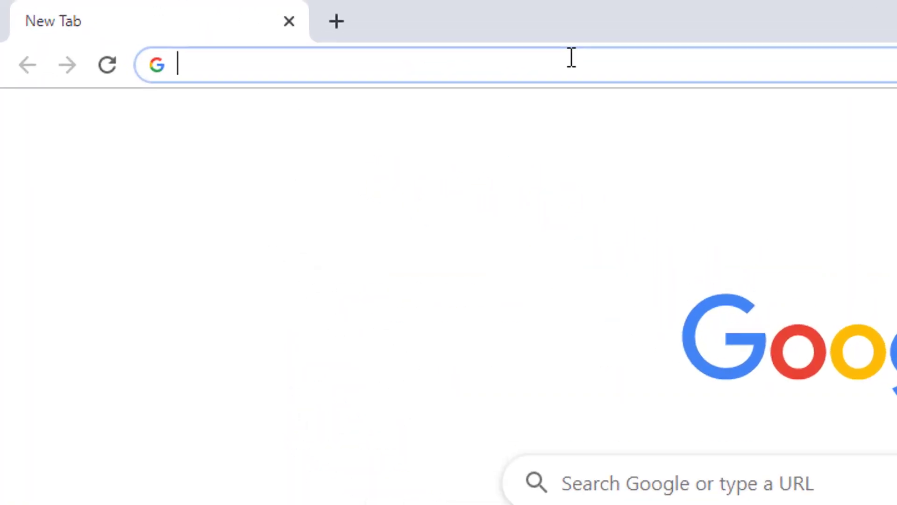
Load dlinkrouter.local and move past the setup wizard's welcome step.
text(dlinkrouter.local/)
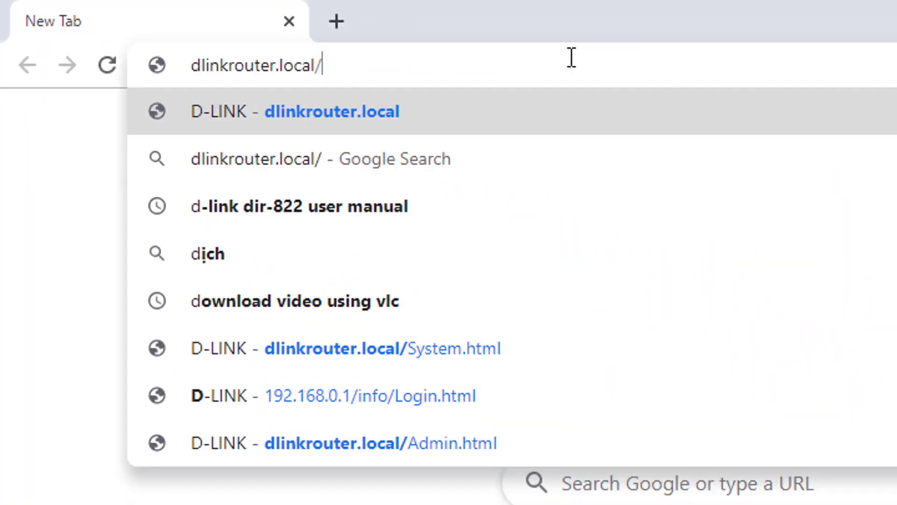
drag(571, 57, 136, 59)
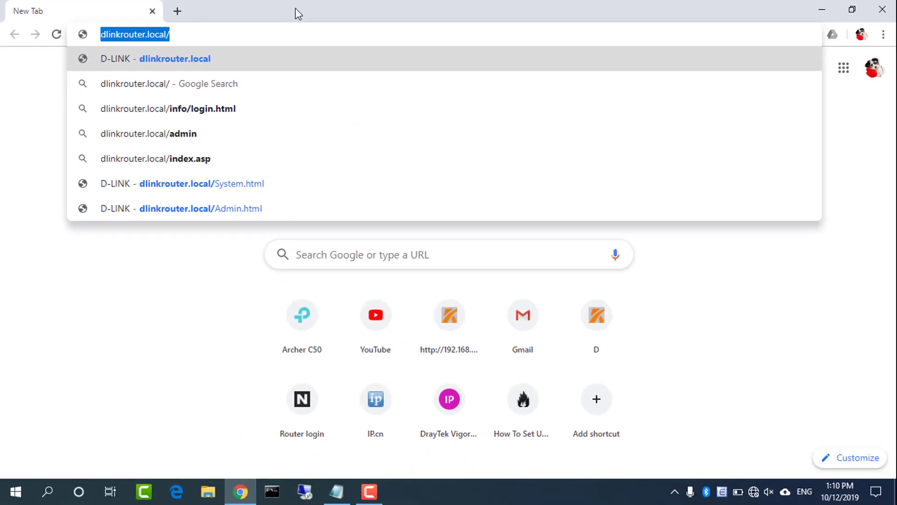
key(Return)
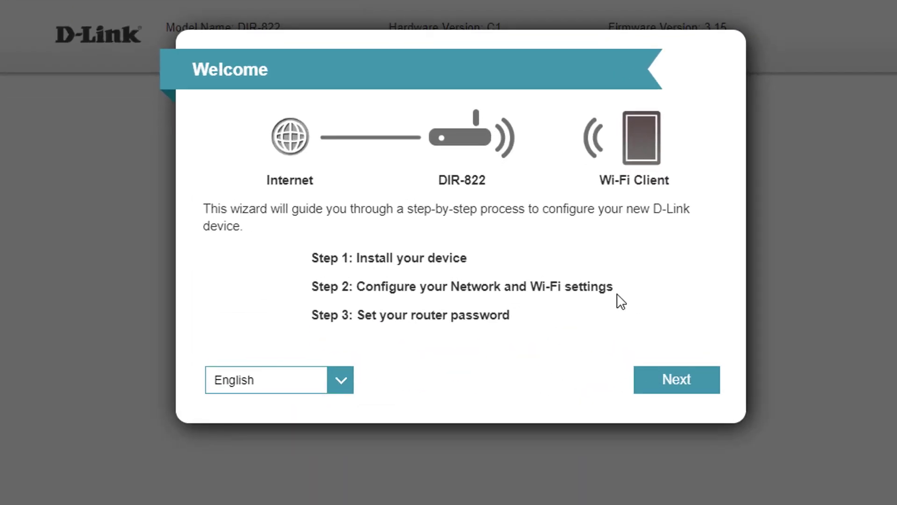
click(676, 380)
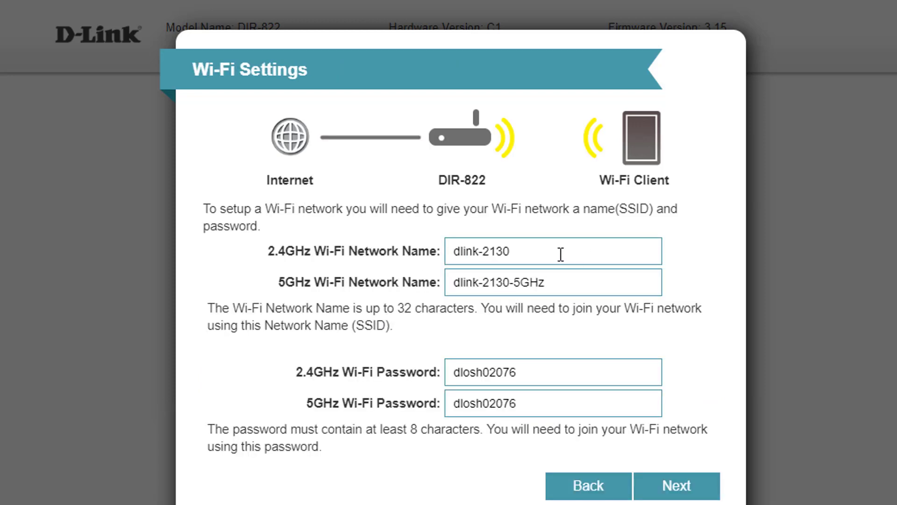
Name the networks D-Link and D-Link_5G and enter new Wi-Fi passwords for both bands.
click(561, 255)
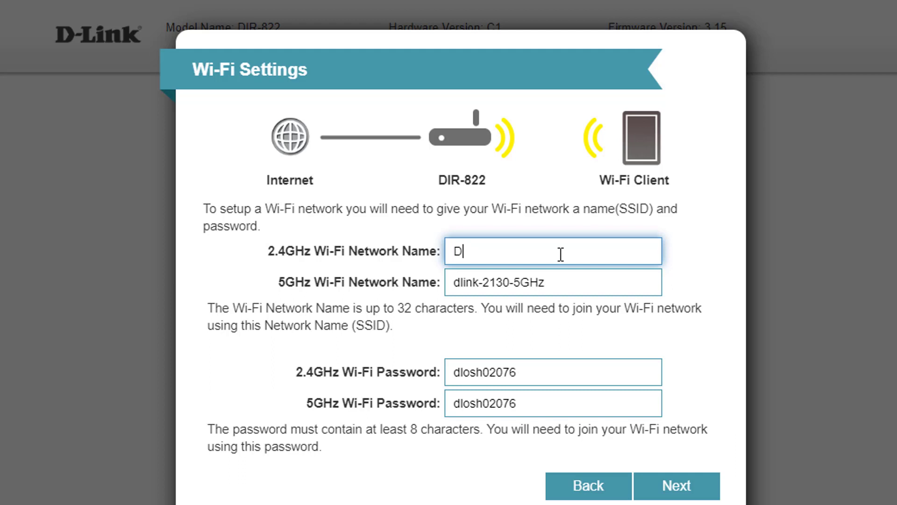
key(Tab)
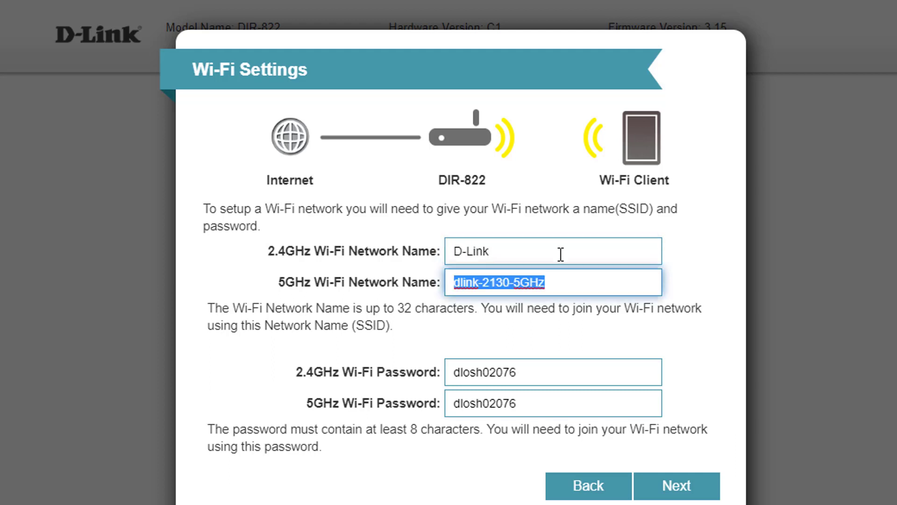
text(D-Link_5G)
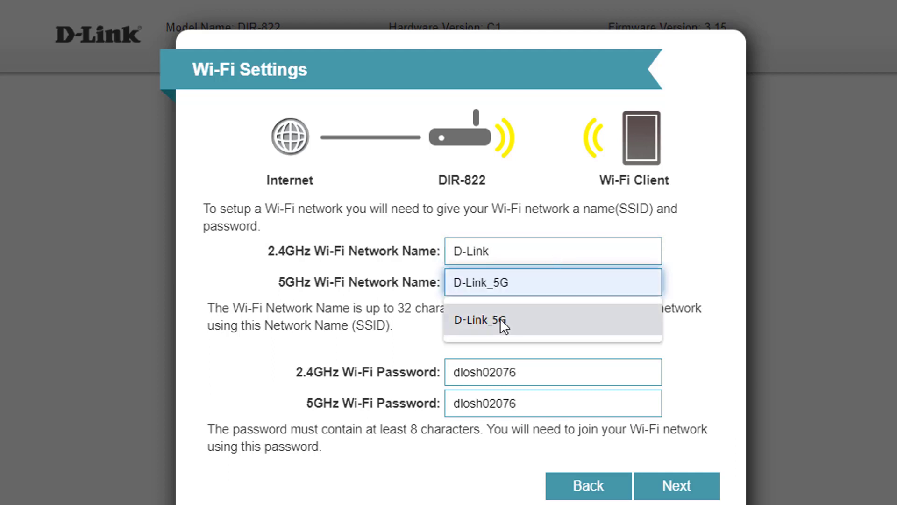
click(500, 318)
double_click(551, 379)
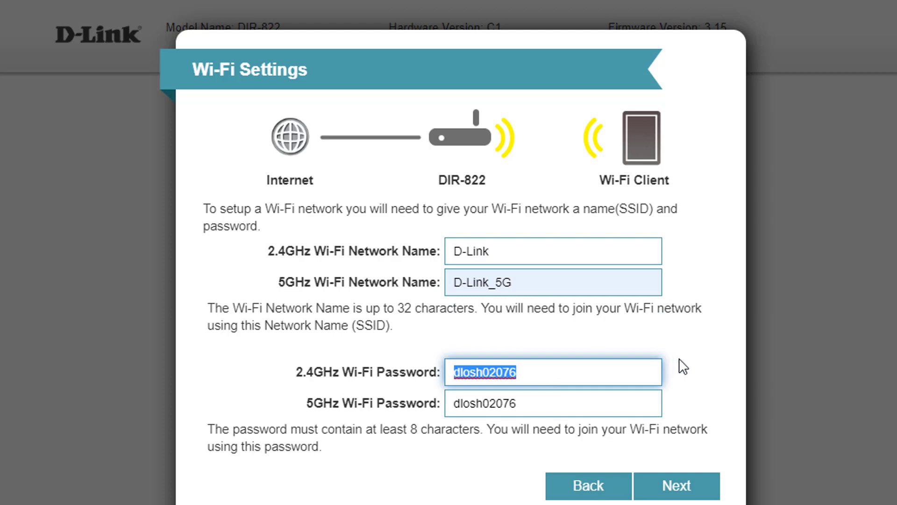
text(123456789)
key(Tab)
text(123456789)
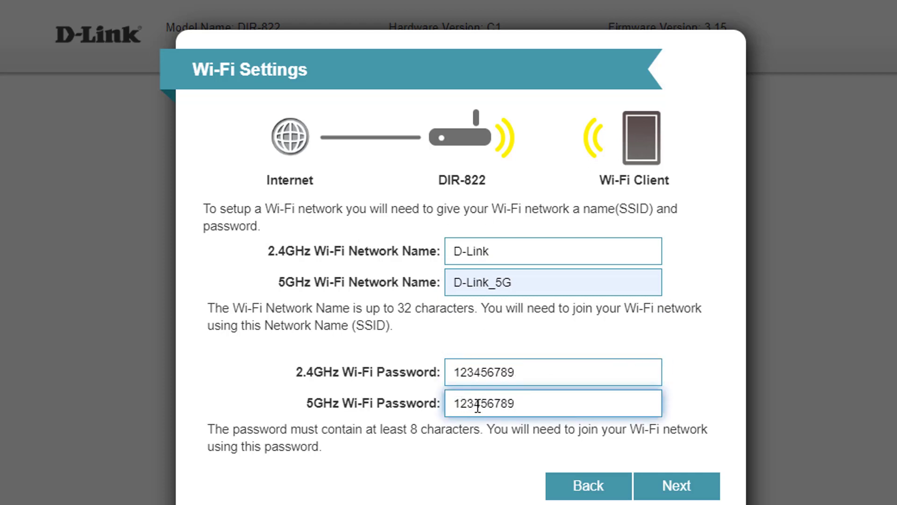
Fill in the saved device admin password, then confirm the summary to save and finish the wizard.
click(682, 487)
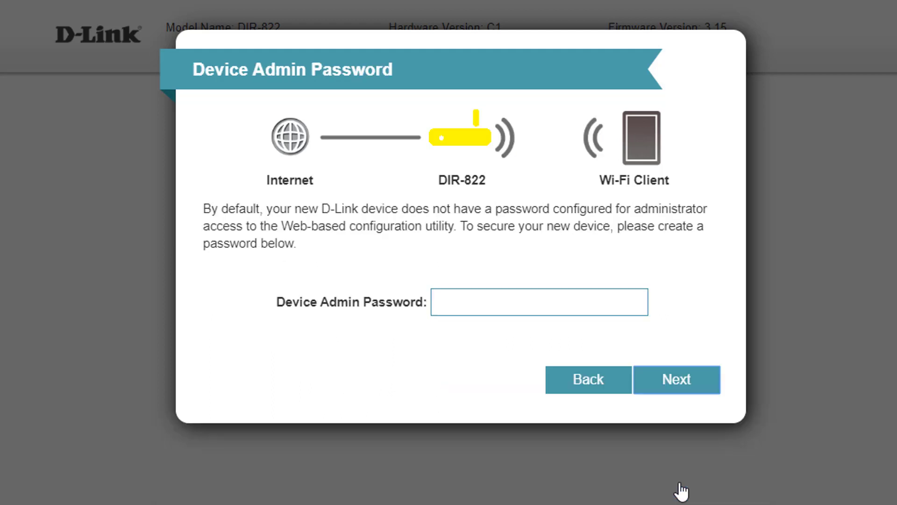
click(573, 303)
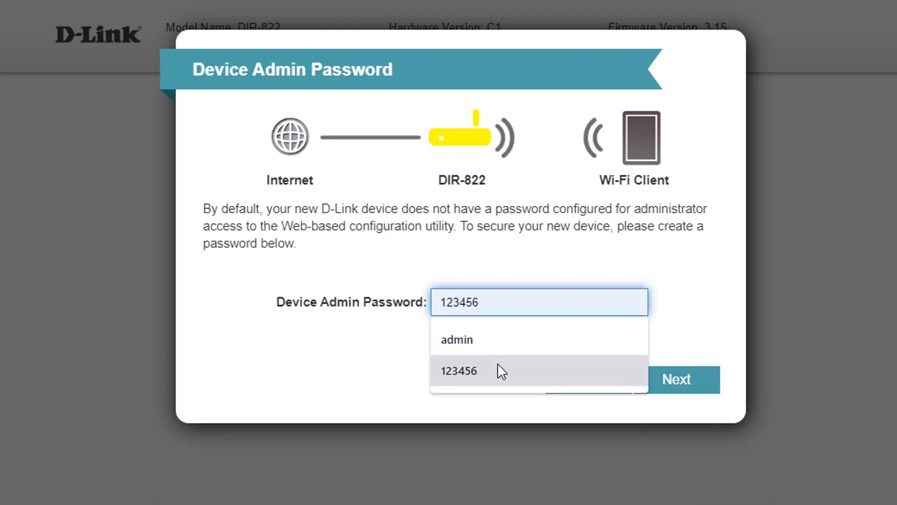
click(498, 363)
click(683, 388)
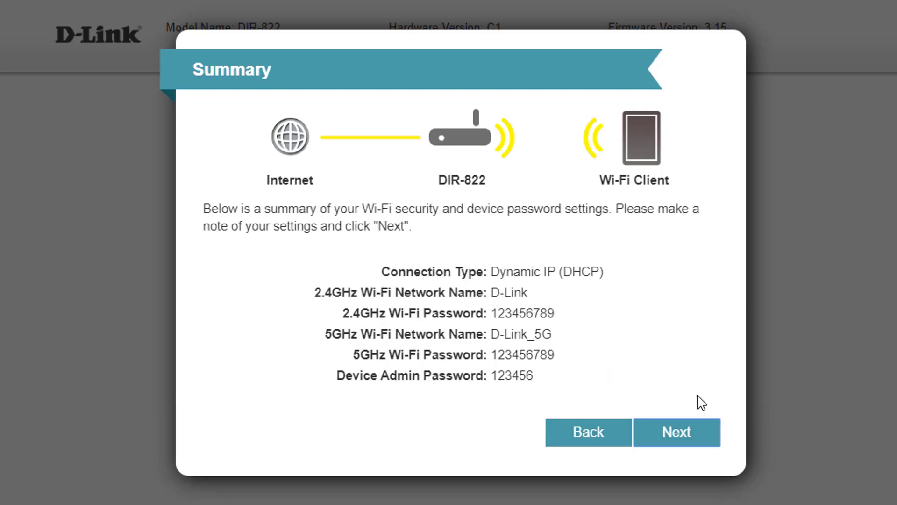
click(669, 436)
click(668, 436)
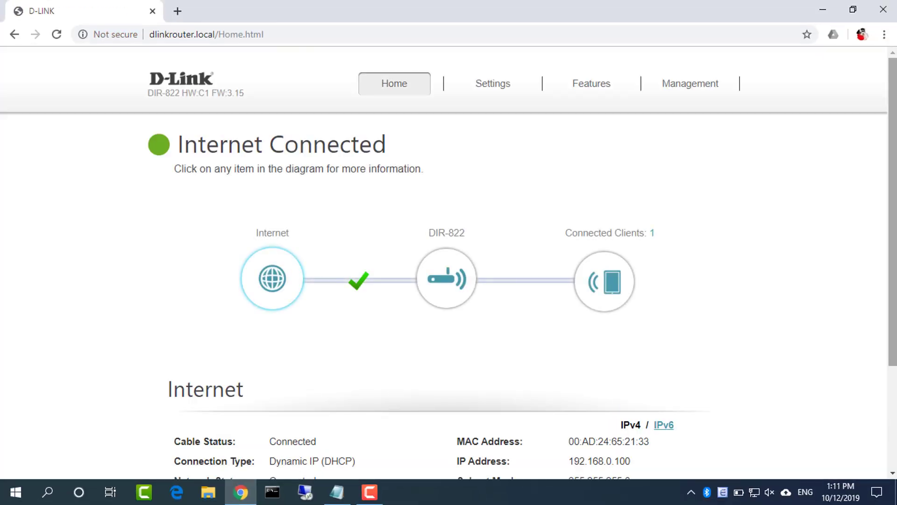
Check the LAN IP 192.168.100.1 under Settings > Network against the router notes.
scroll(871, 361, down, 3)
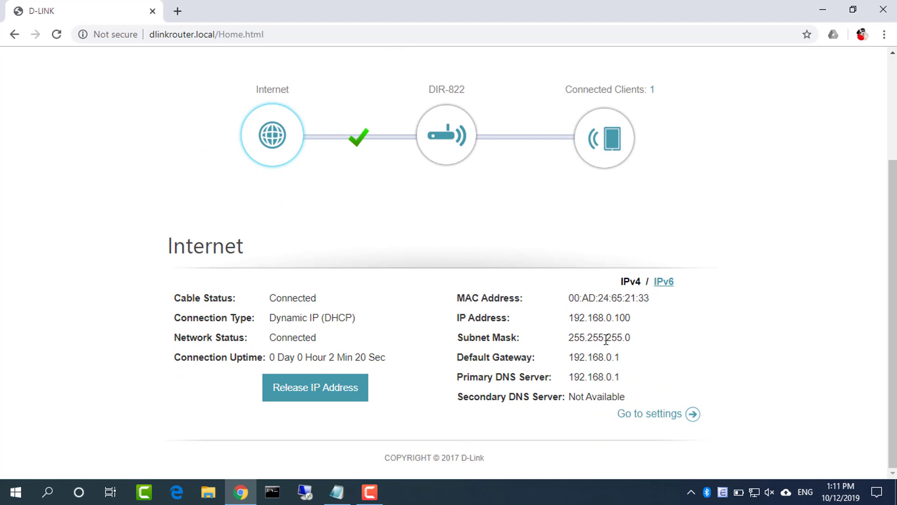
scroll(888, 323, up, 3)
mouse_move(494, 89)
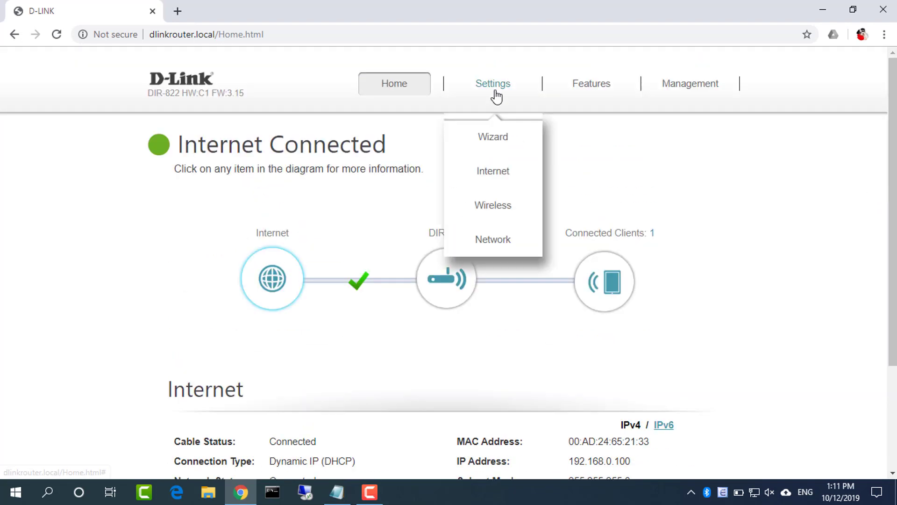
click(491, 244)
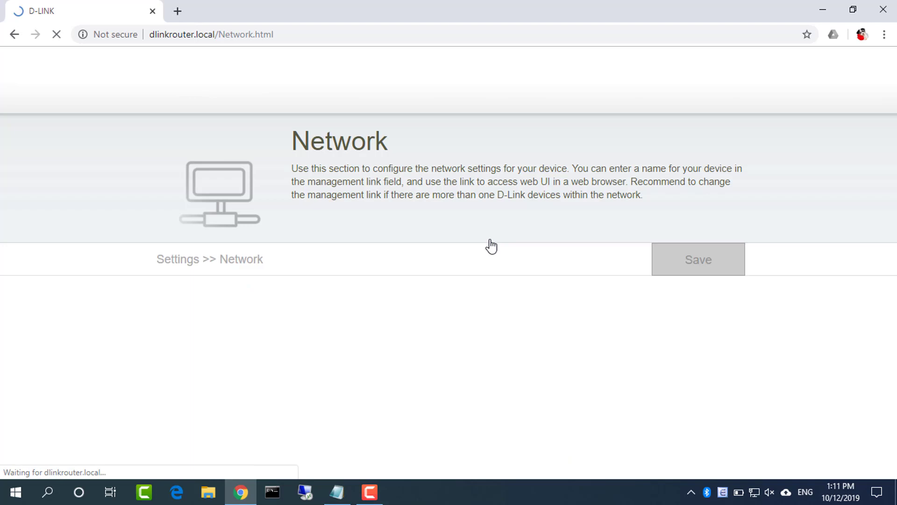
drag(482, 324, 431, 313)
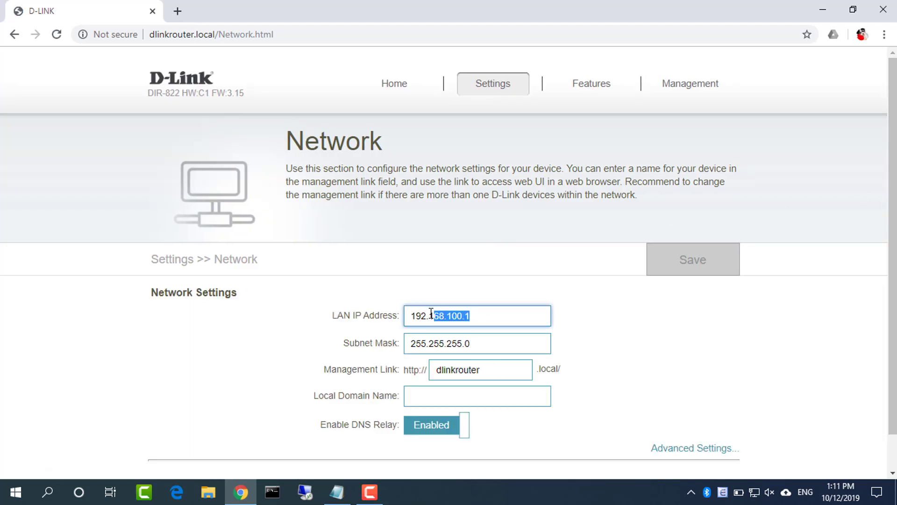
click(337, 492)
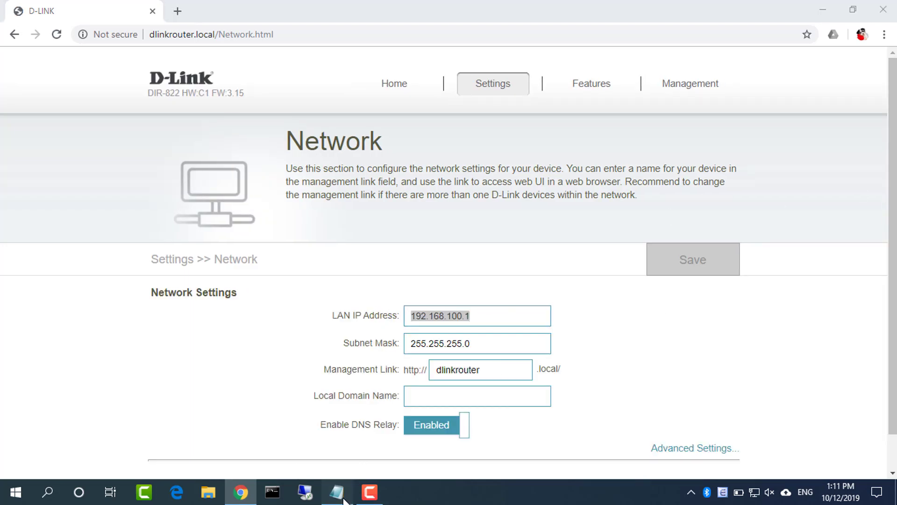
drag(511, 280, 139, 101)
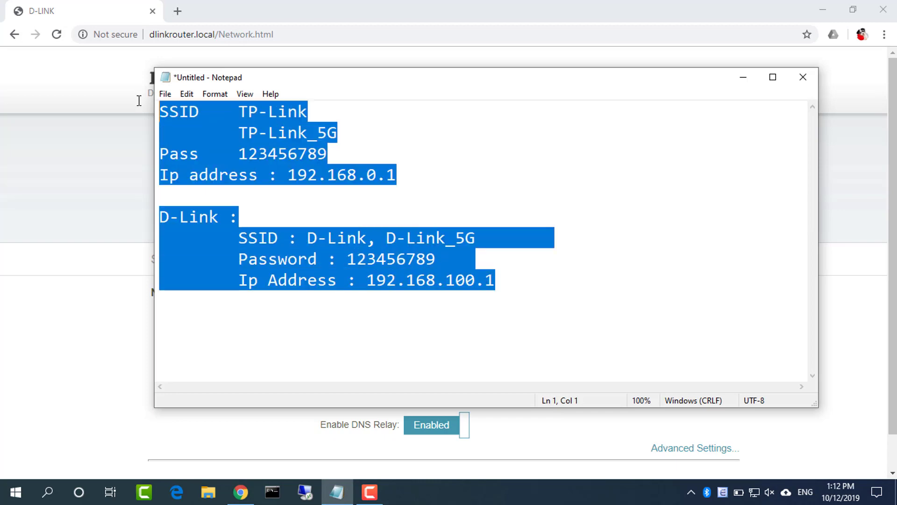
click(746, 87)
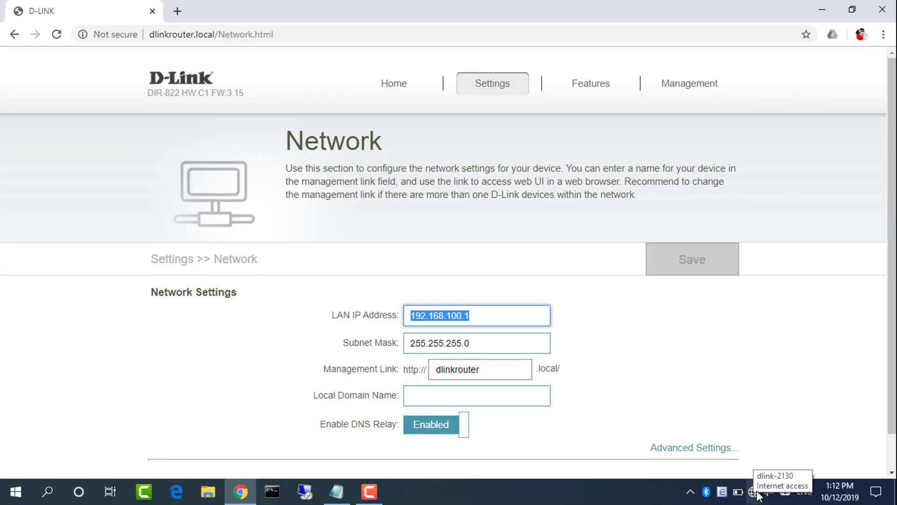
Connect the PC to the TP-Link_5G Wi-Fi network using its security key.
click(830, 14)
click(753, 491)
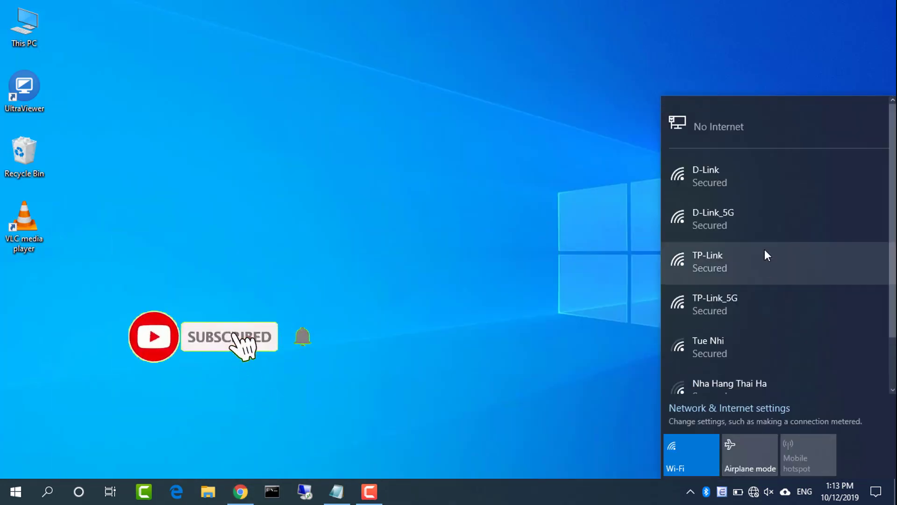
click(742, 299)
click(831, 356)
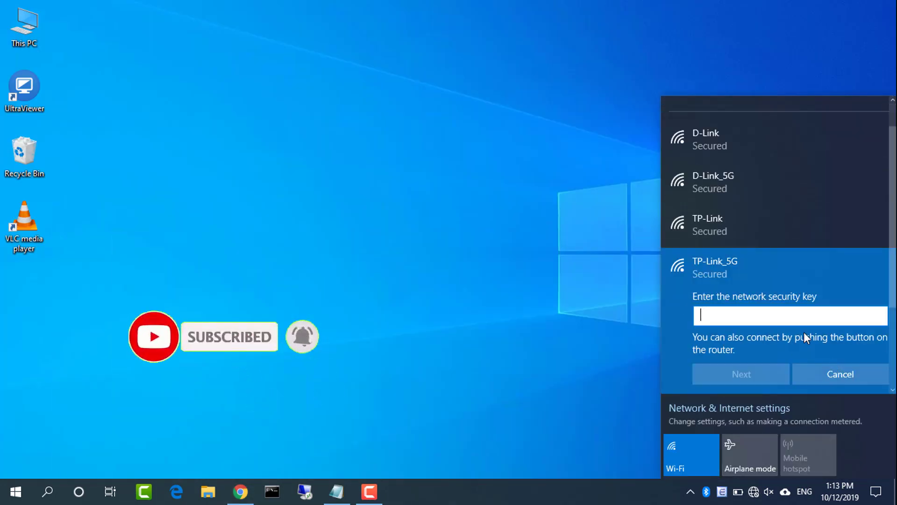
text(1234567890)
click(743, 379)
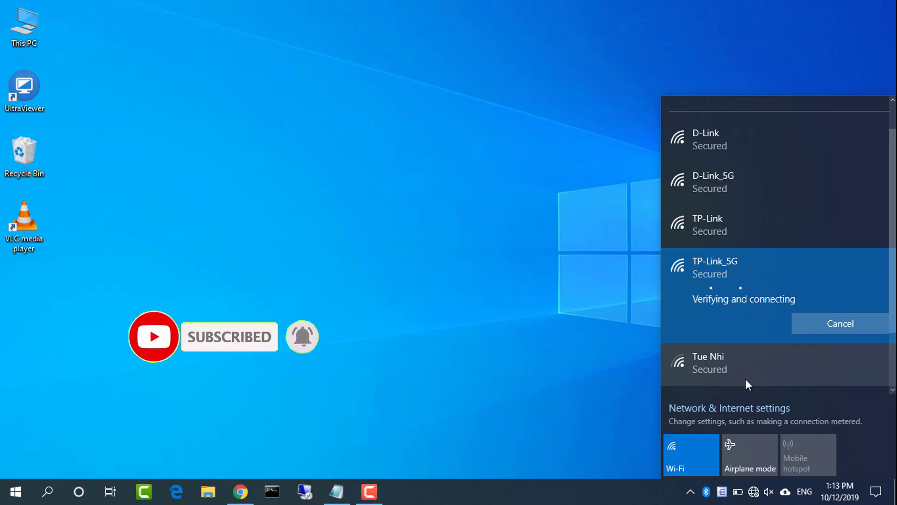
Load youtube.com in a new Chrome tab to confirm the TP-Link_5G connection works, then minimise Chrome.
click(304, 457)
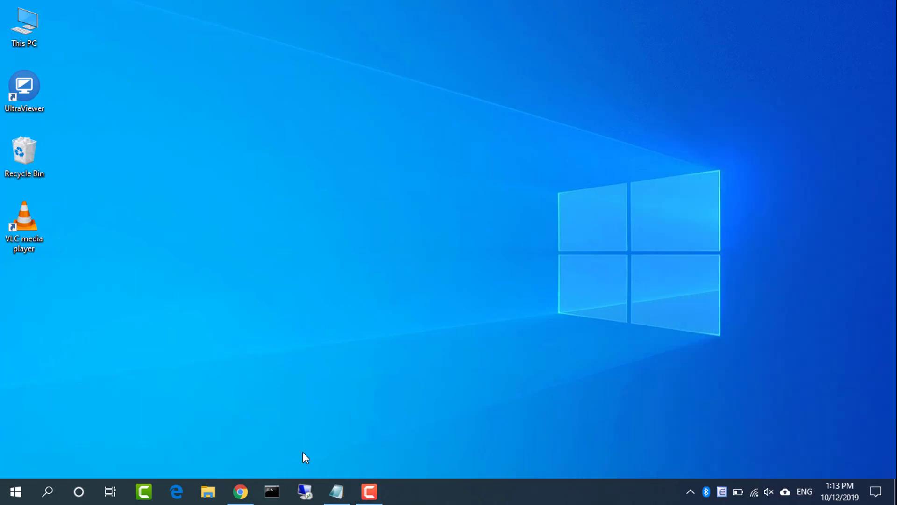
click(240, 491)
click(177, 11)
text(y)
key(Return)
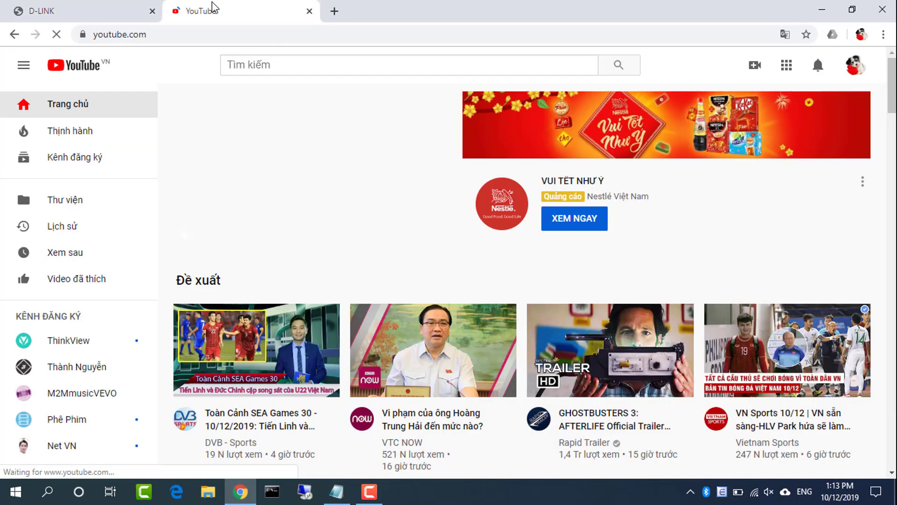
click(822, 10)
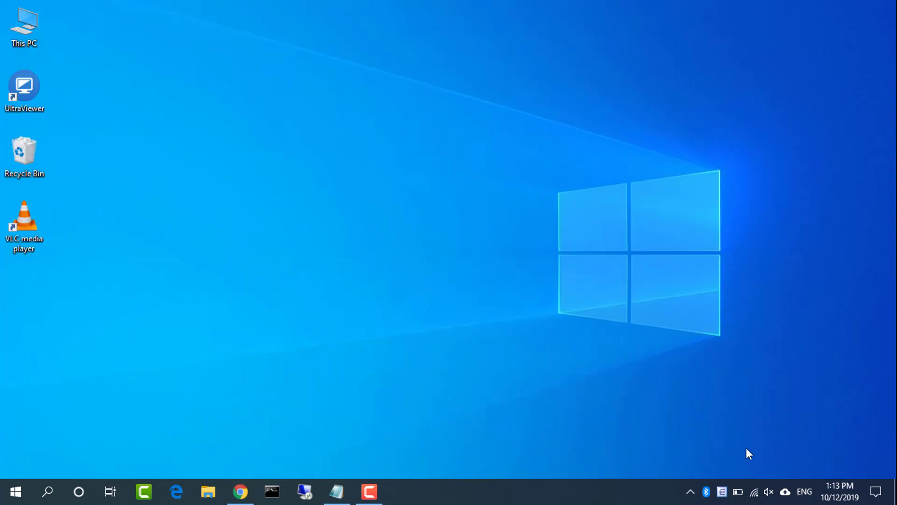